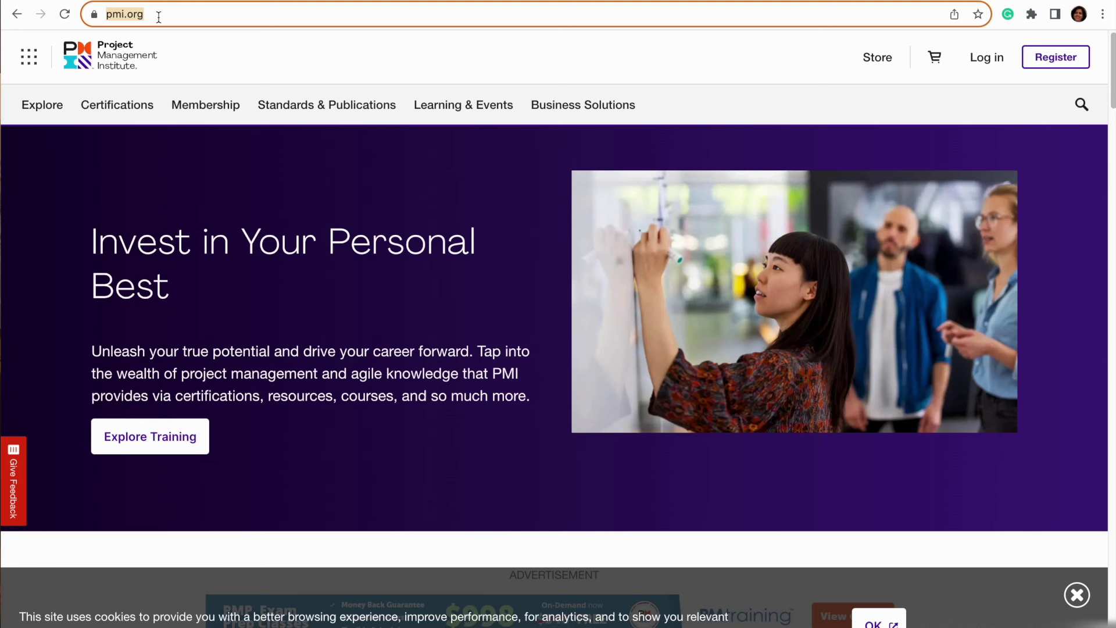
# Reload the pmi.org home page and log in to the PMI member account.
pyautogui.doubleClick(159, 15)
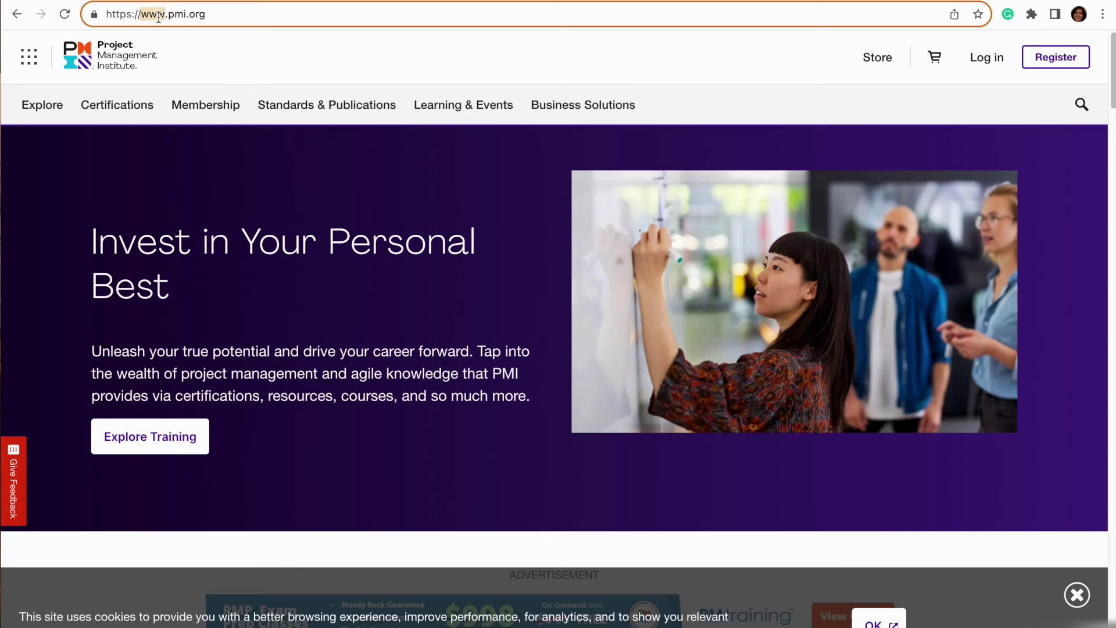
pyautogui.click(279, 16)
pyautogui.hotkey('ctrl', 'a')
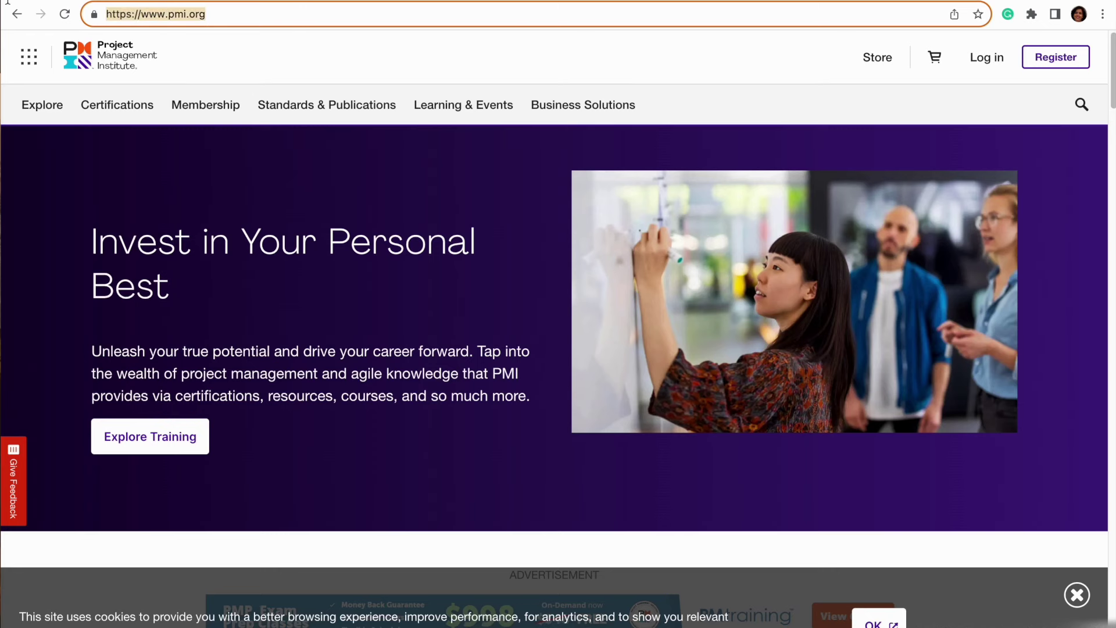
pyautogui.write('pmi')
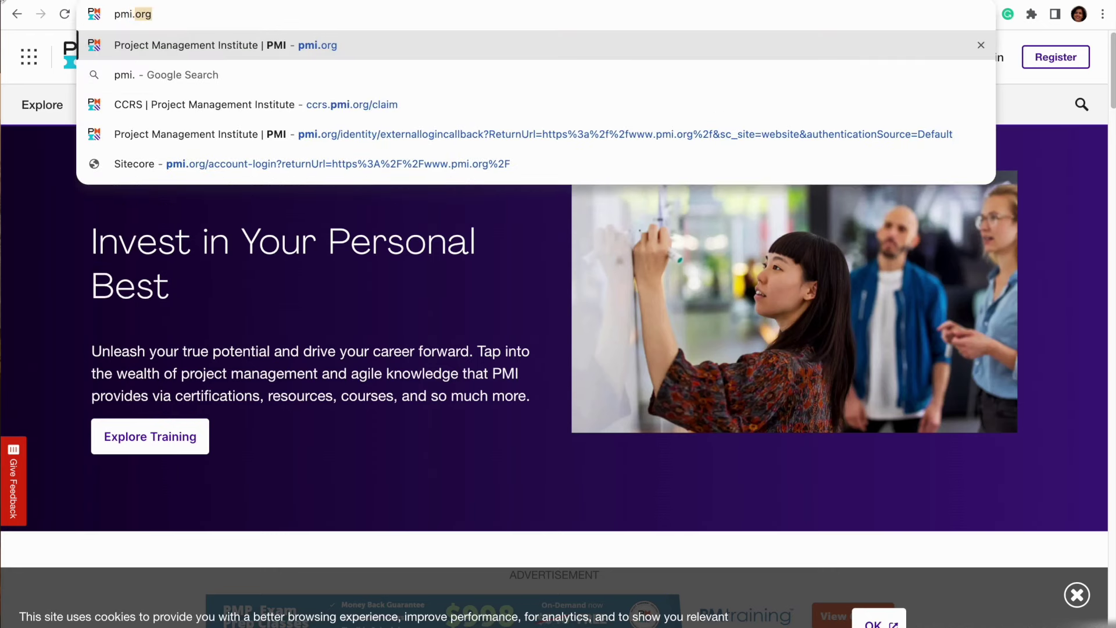
pyautogui.write('.org')
pyautogui.press('Return')
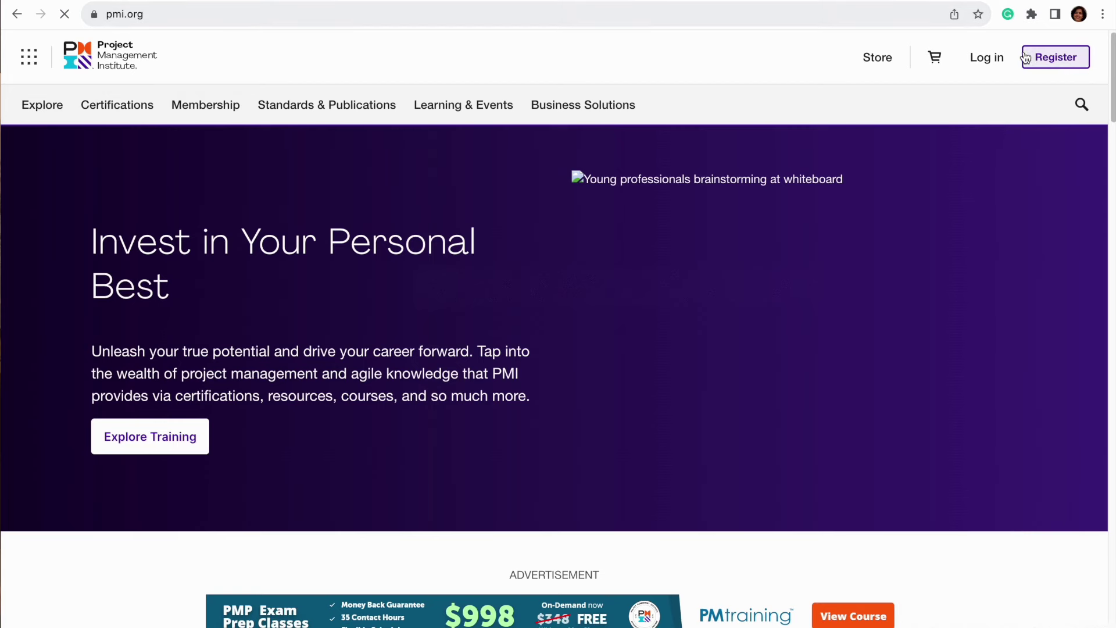
pyautogui.click(985, 65)
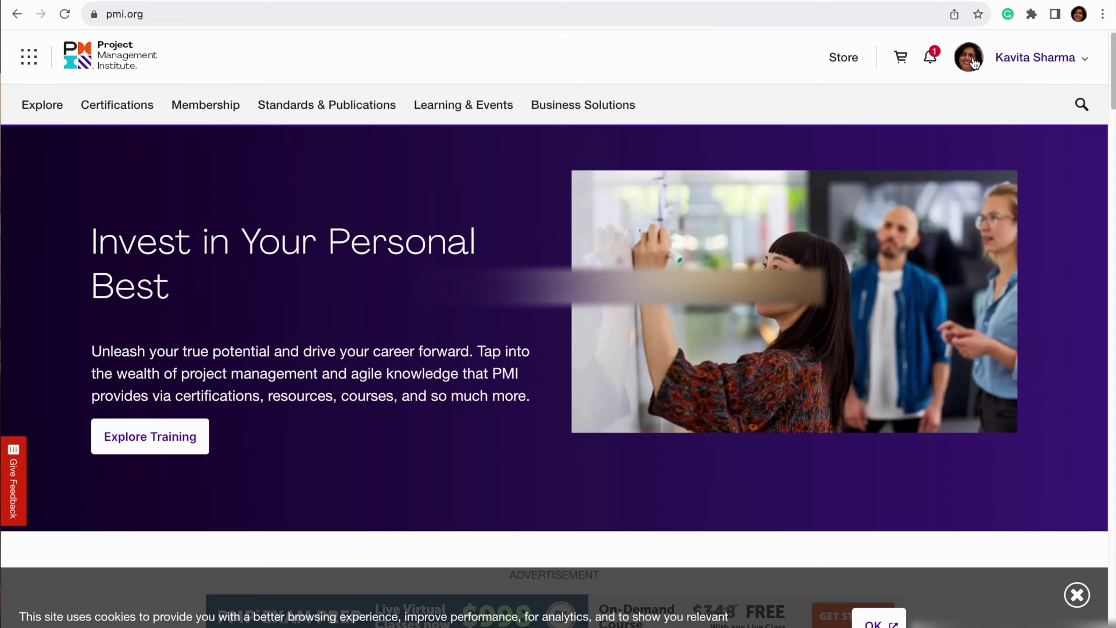
# Go to the personal myPMI dashboard from the account dropdown.
pyautogui.click(1041, 66)
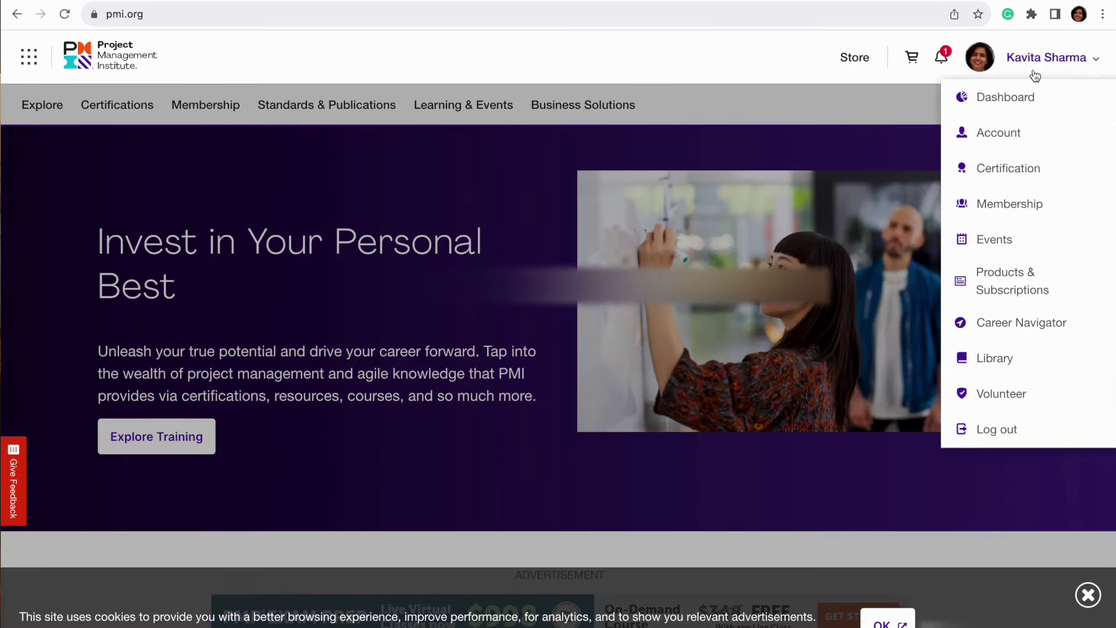
pyautogui.click(1023, 104)
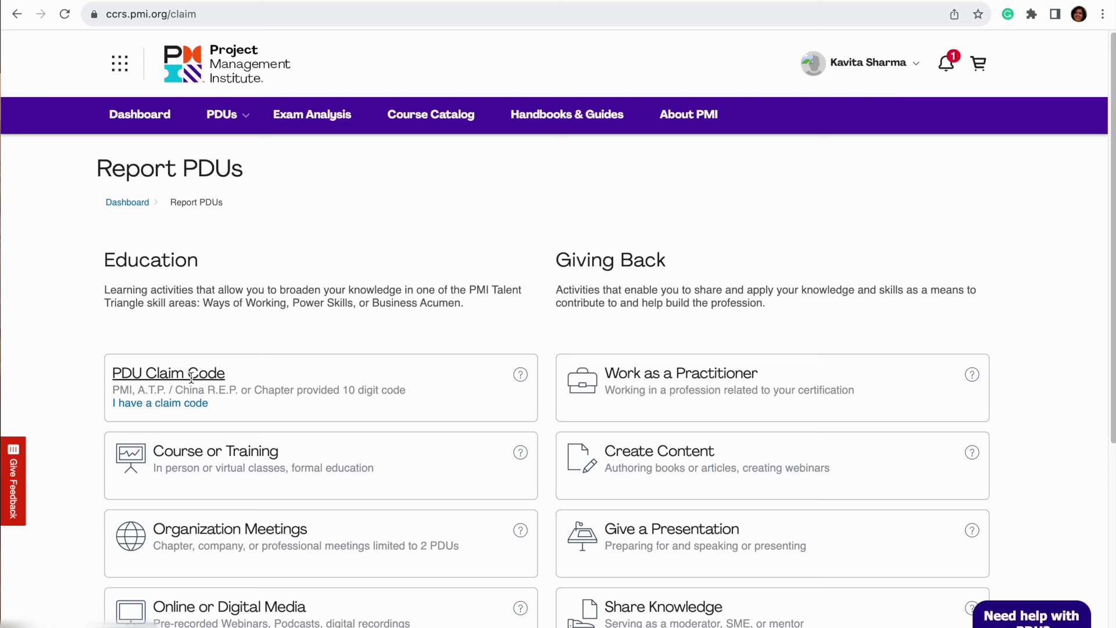
# Reveal the 'I have a claim code' entry on the PDU Claim Code card and focus it.
pyautogui.click(189, 405)
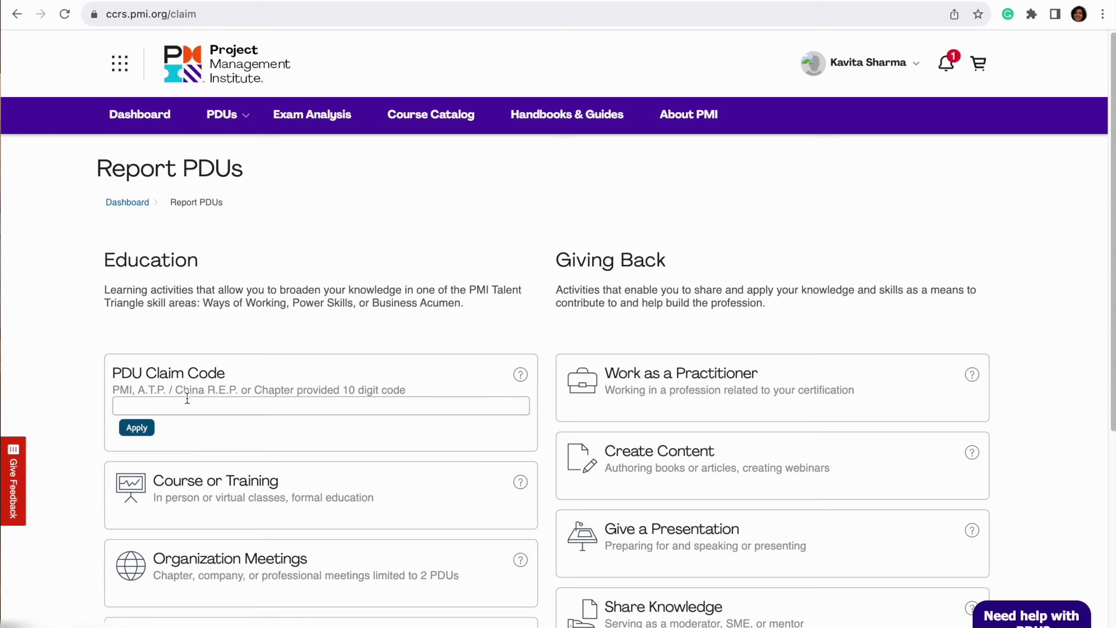
pyautogui.click(169, 407)
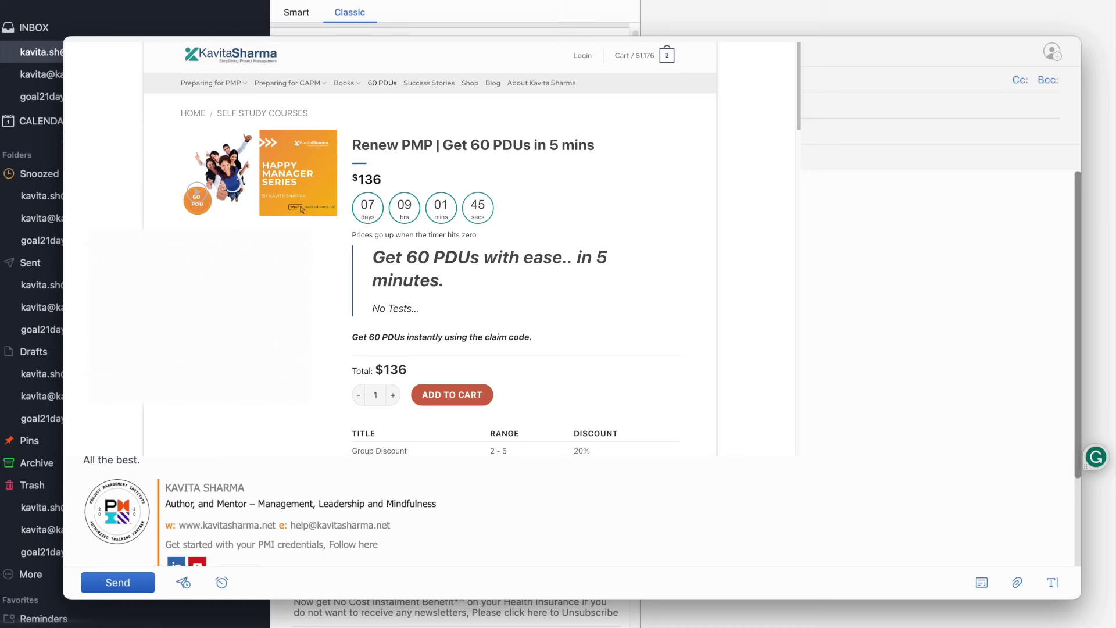
# Copy the claim code from the 'Your 60 PDUs code is enclosed' email, then minimize Mail.
pyautogui.moveTo(84, 192); pyautogui.dragTo(64, 404)
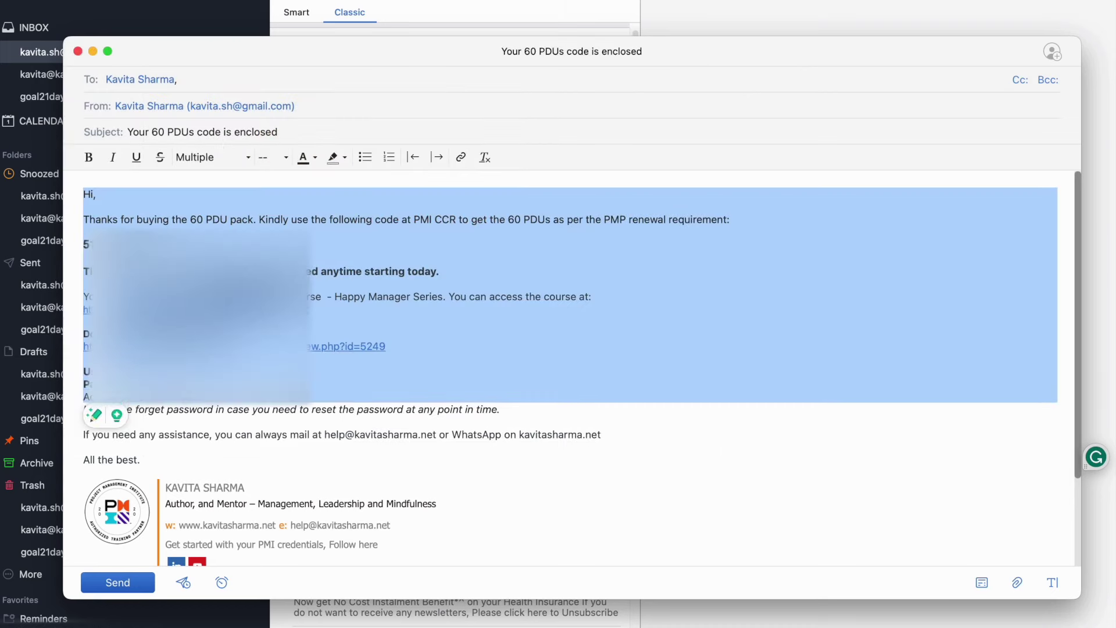
pyautogui.click(480, 341)
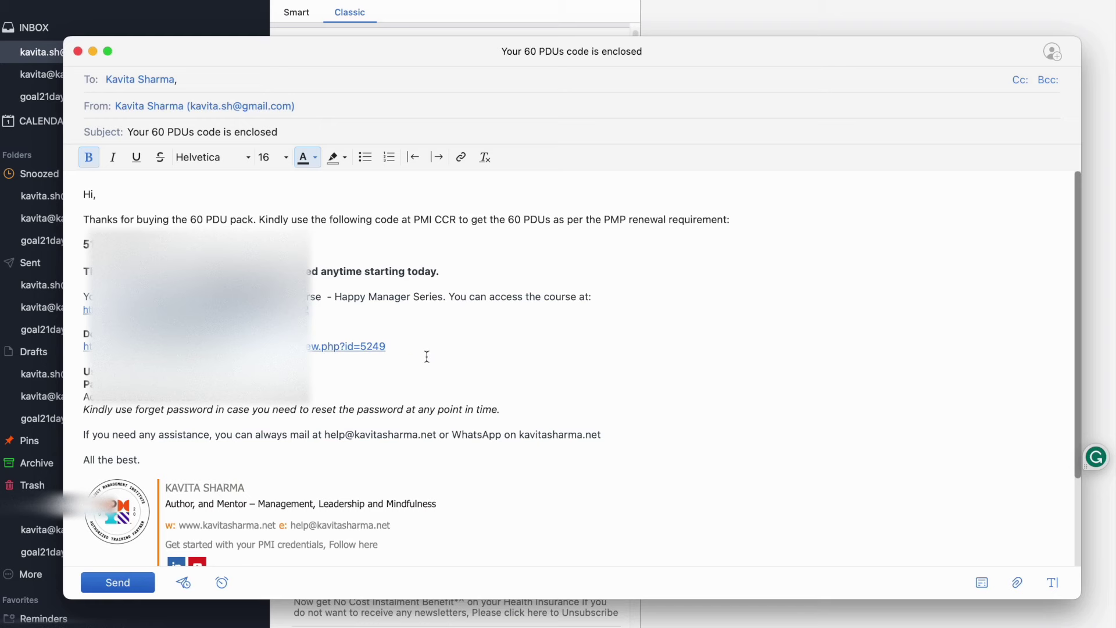
pyautogui.doubleClick(86, 245)
pyautogui.click(93, 51)
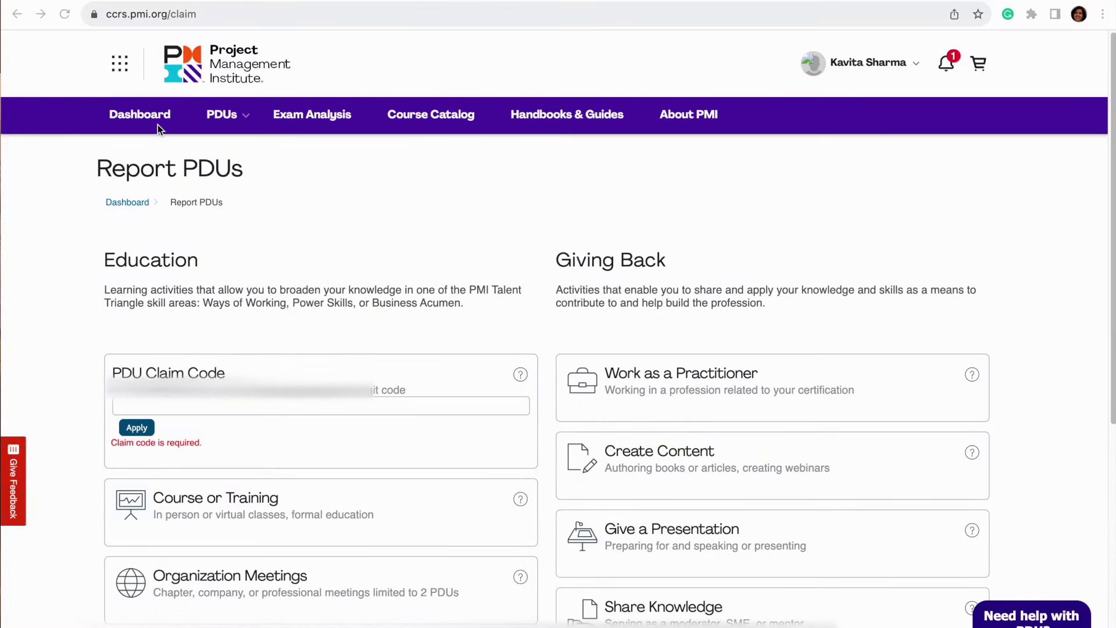
# Paste the copied claim code into the claim code field and apply it.
pyautogui.click(136, 406)
pyautogui.hotkey('ctrl', 'v')
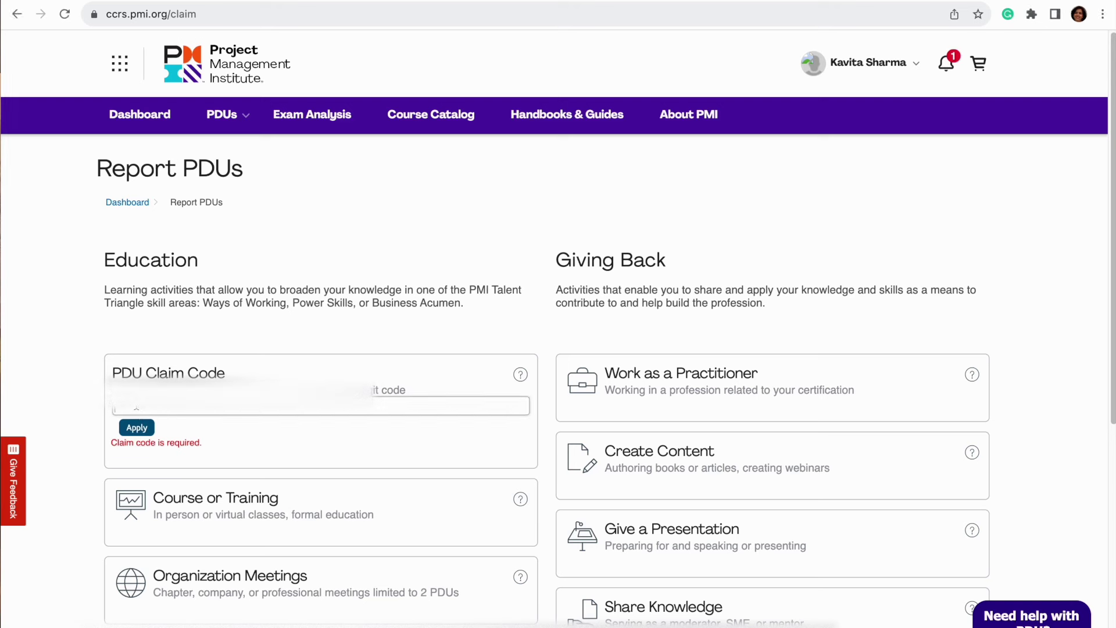
pyautogui.click(137, 429)
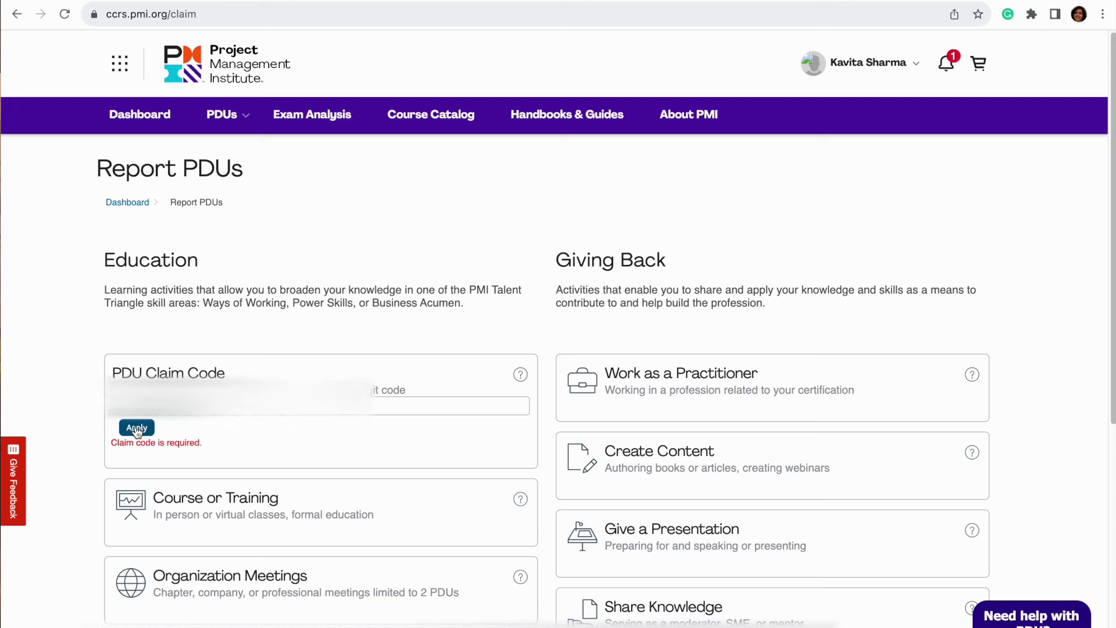
pyautogui.click(137, 429)
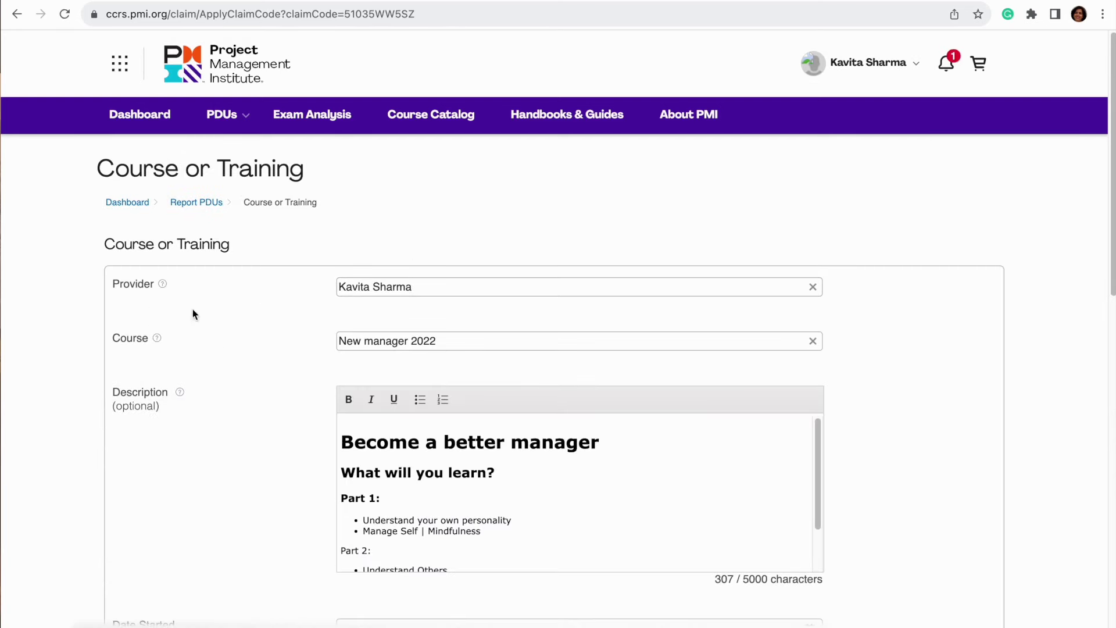
pyautogui.scroll(-1, 268, 436)
pyautogui.scroll(-2, 463, 481)
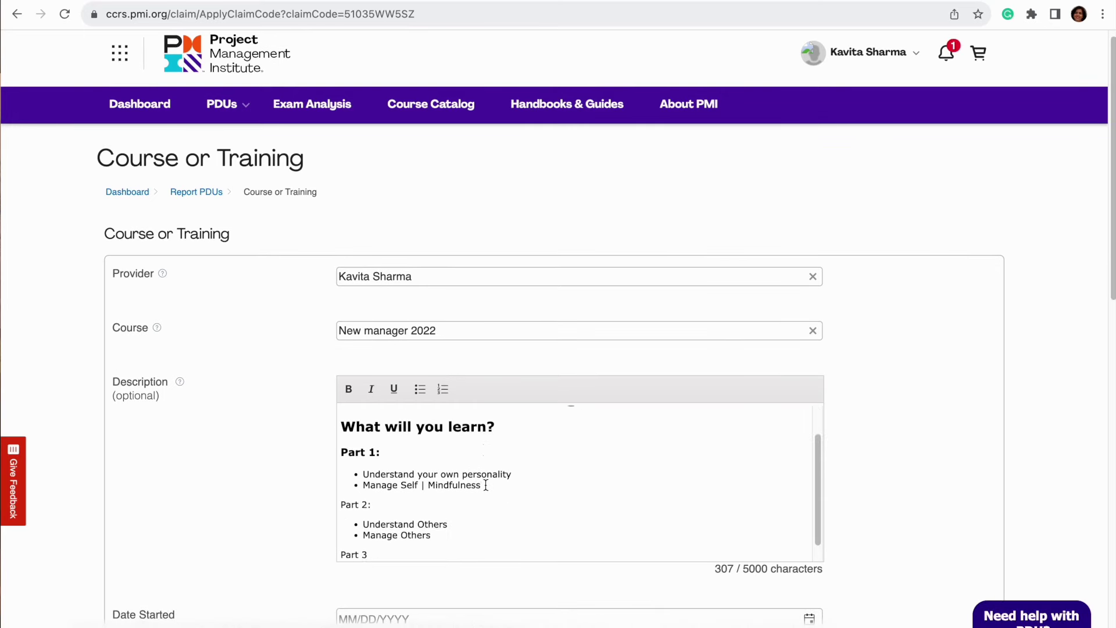
pyautogui.scroll(-2, 486, 485)
pyautogui.scroll(-2, 487, 544)
pyautogui.scroll(-3, 492, 561)
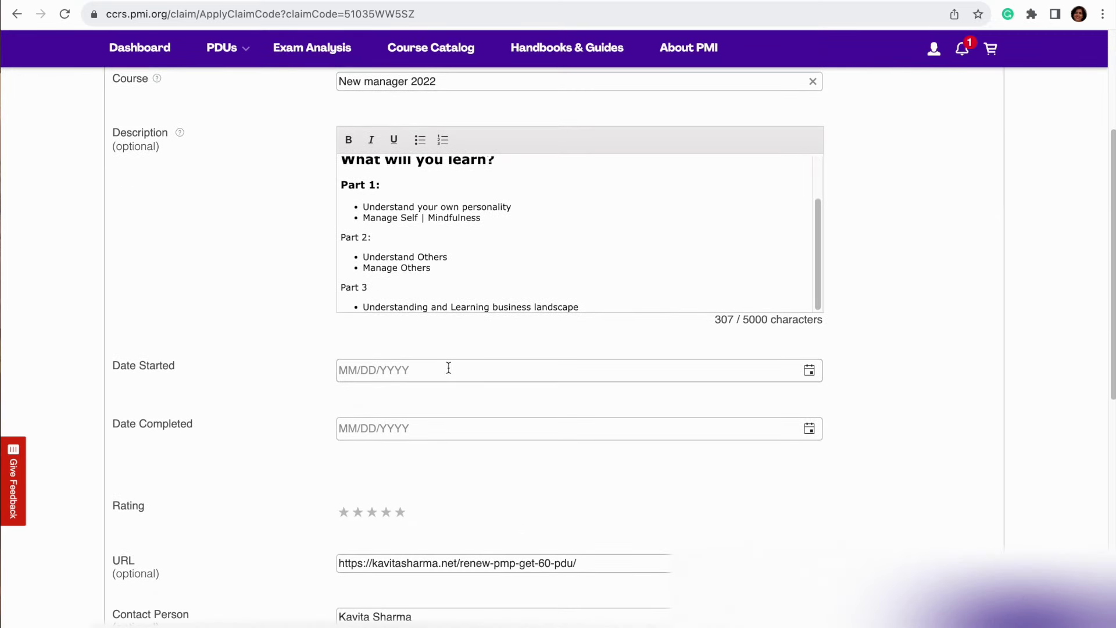
# Enter dates 11/01/2023 to 11/10/2023, give five stars, and submit the 60 PMP PDU claim.
pyautogui.click(345, 370)
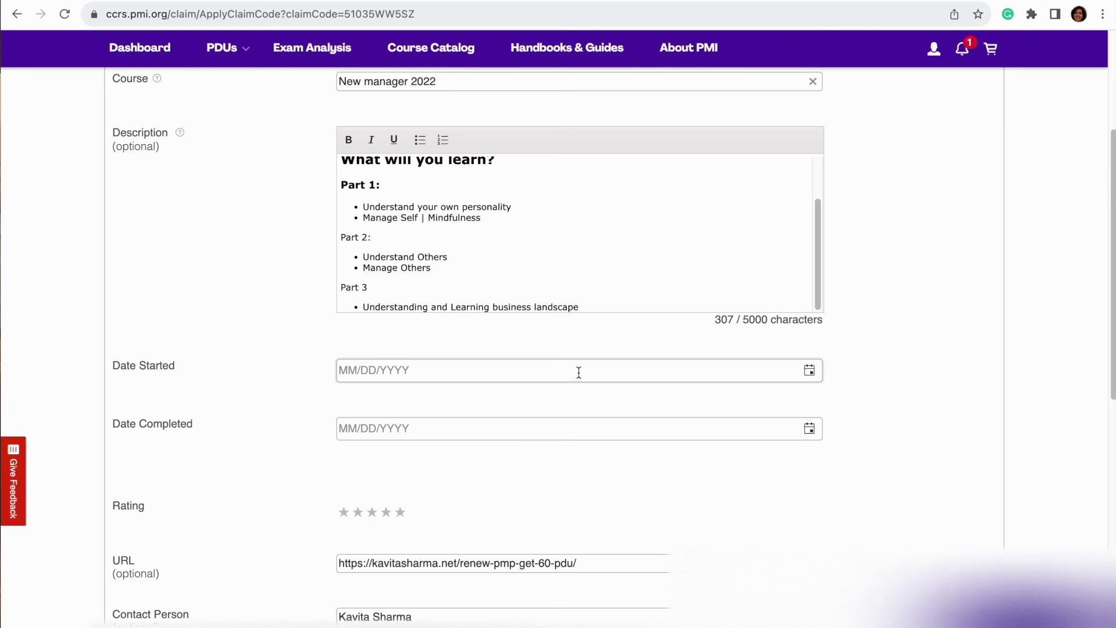
pyautogui.click(809, 373)
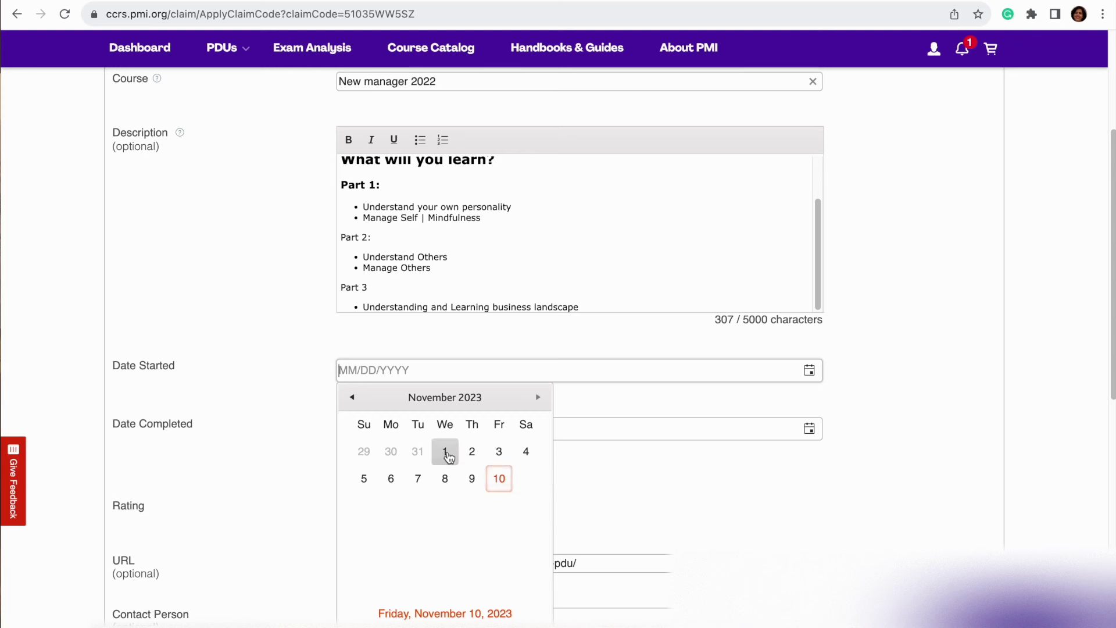
pyautogui.click(444, 451)
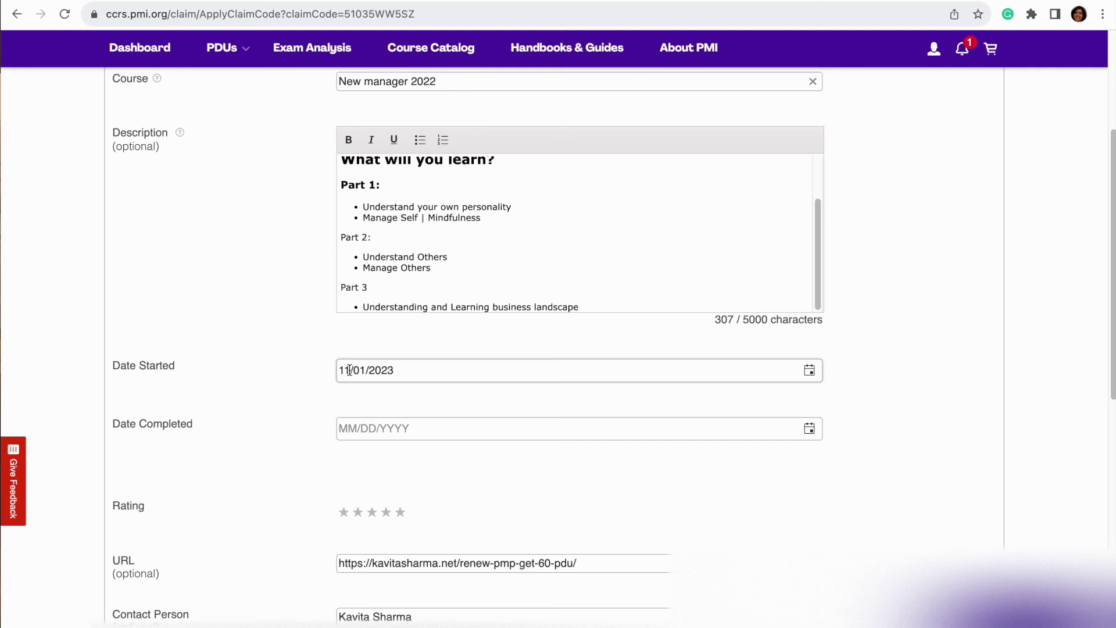
pyautogui.click(341, 435)
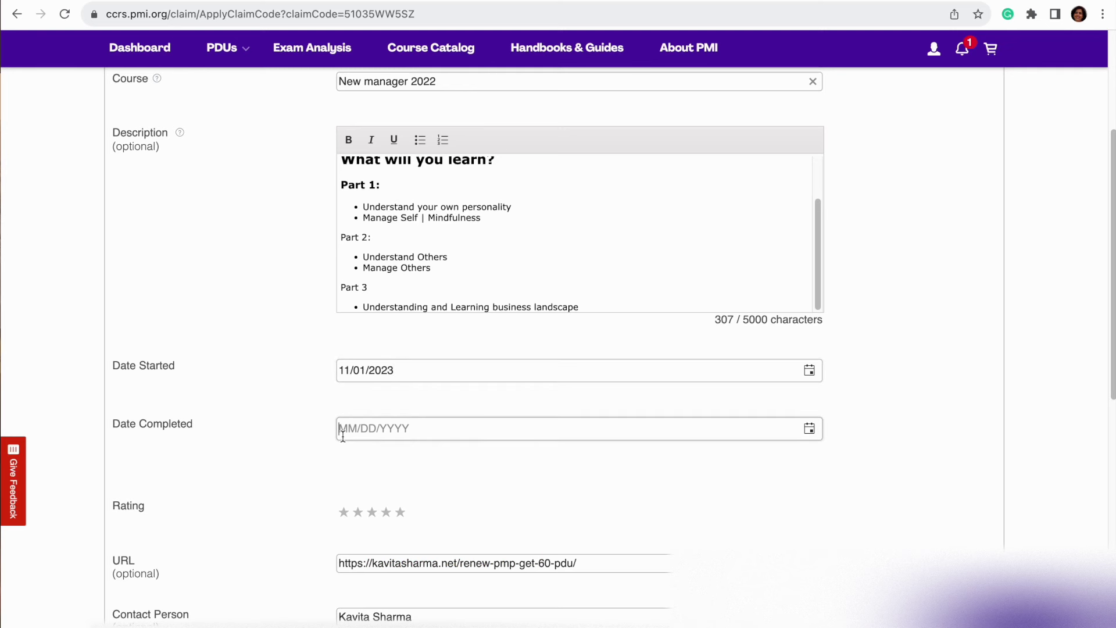
pyautogui.click(811, 430)
pyautogui.click(499, 262)
pyautogui.click(400, 514)
pyautogui.scroll(-3, 831, 468)
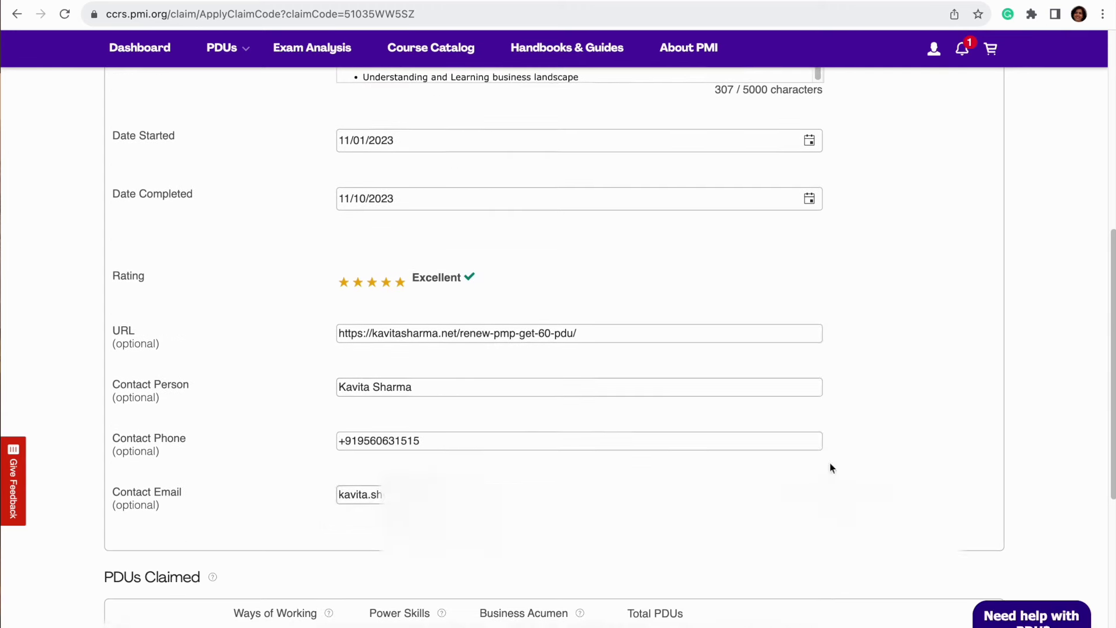
pyautogui.scroll(-4, 110, 498)
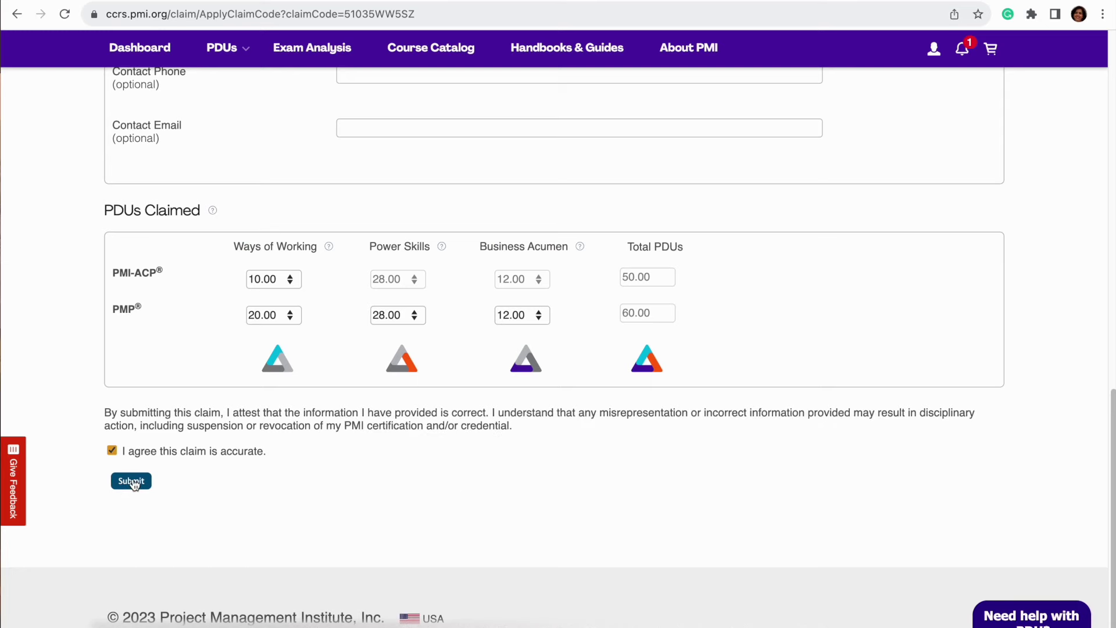
pyautogui.click(17, 14)
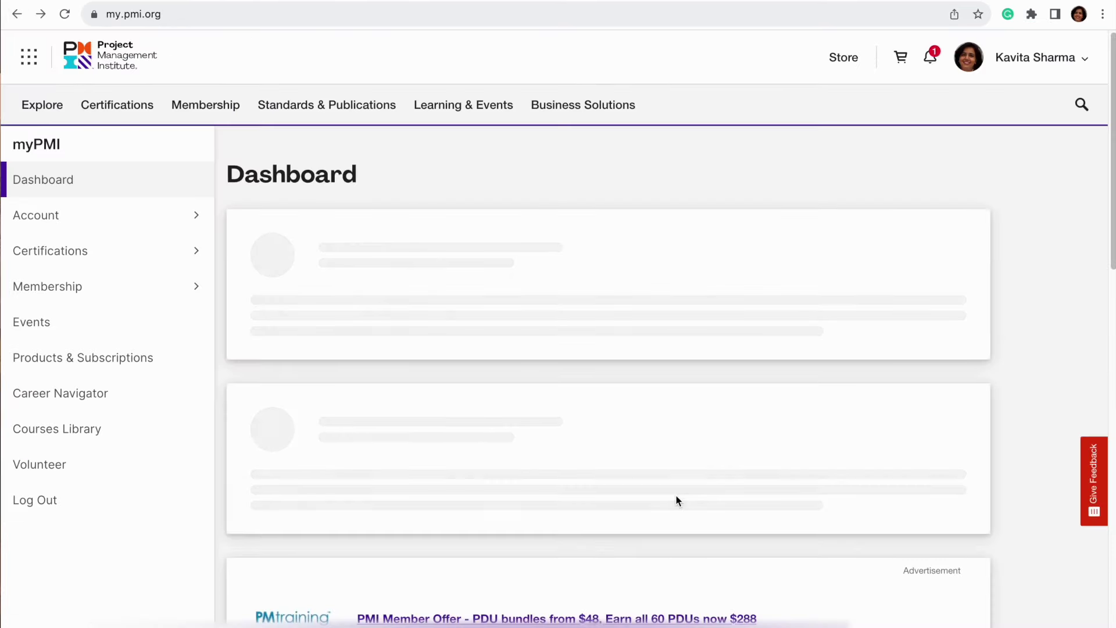
pyautogui.scroll(-3, 676, 498)
pyautogui.scroll(-3, 676, 498)
pyautogui.scroll(-6, 676, 498)
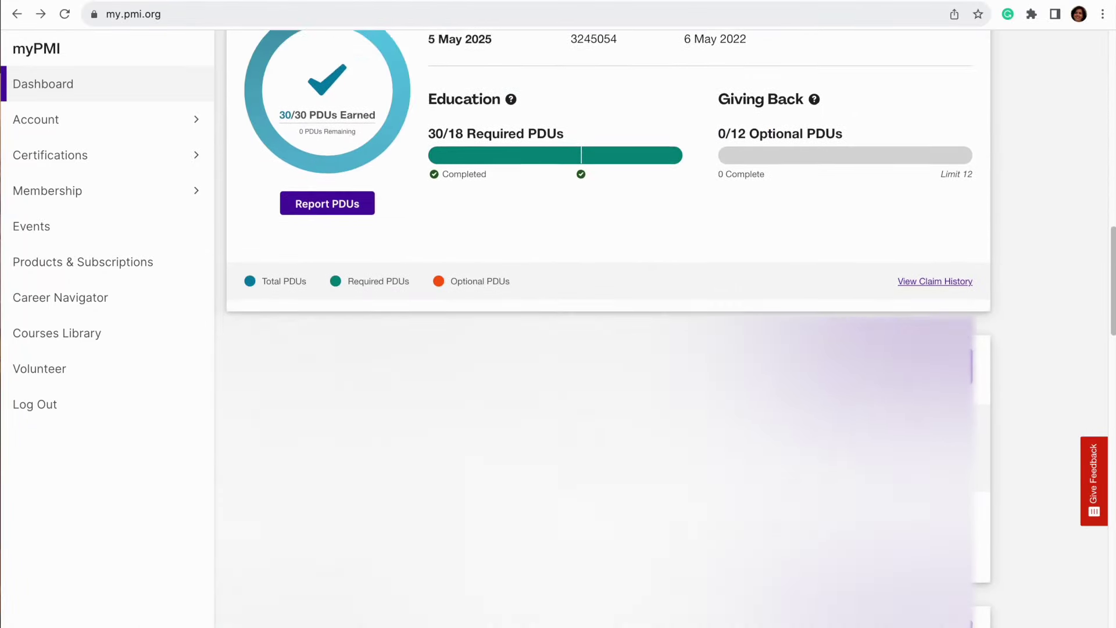
pyautogui.scroll(-3, 675, 499)
pyautogui.scroll(-3, 675, 499)
pyautogui.scroll(-3, 676, 499)
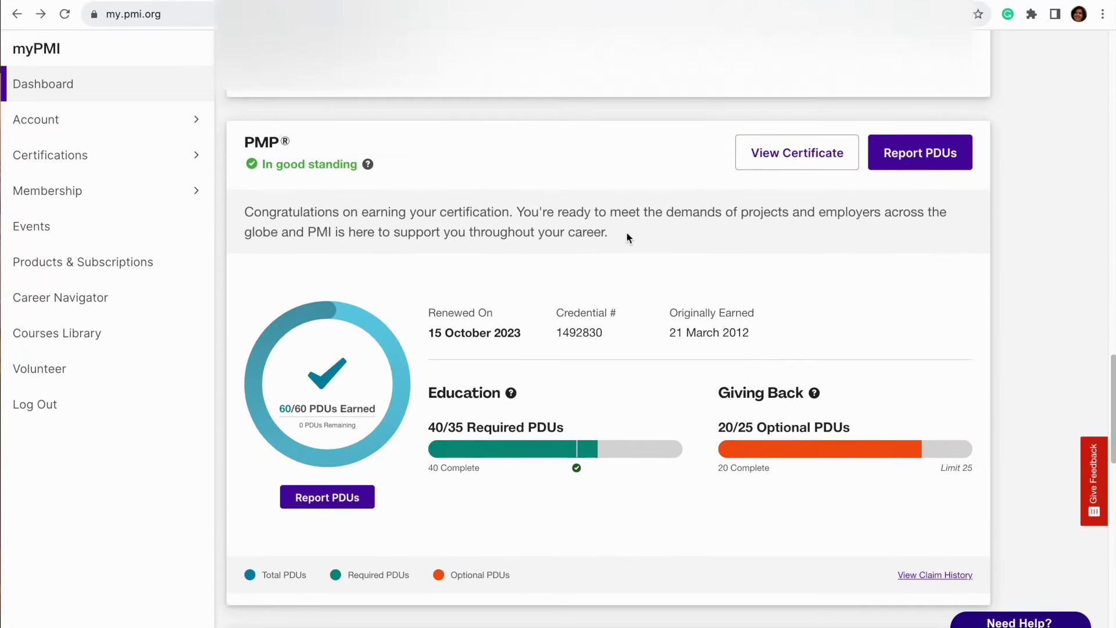